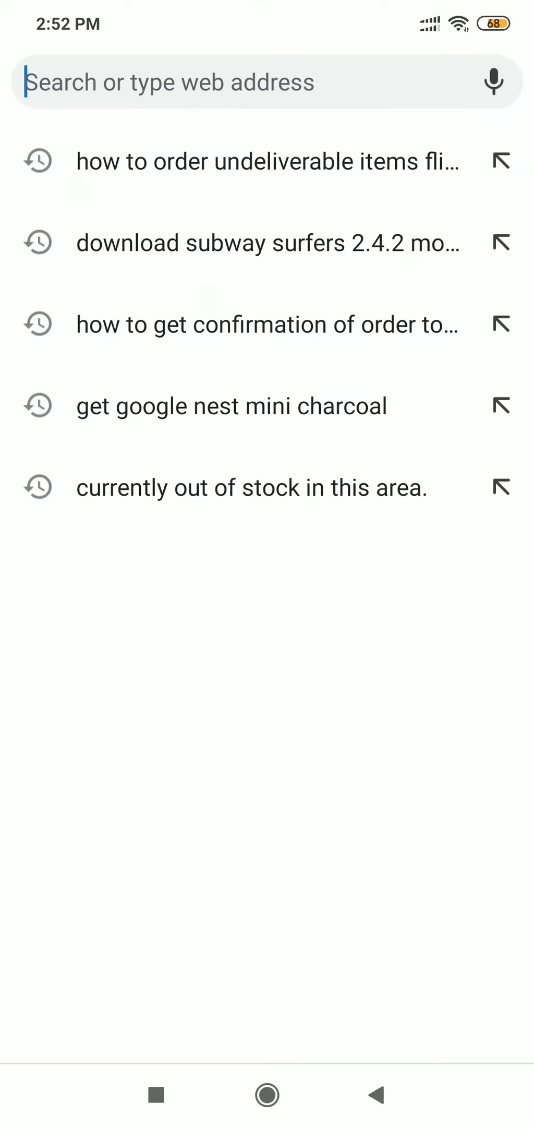
text(googl)
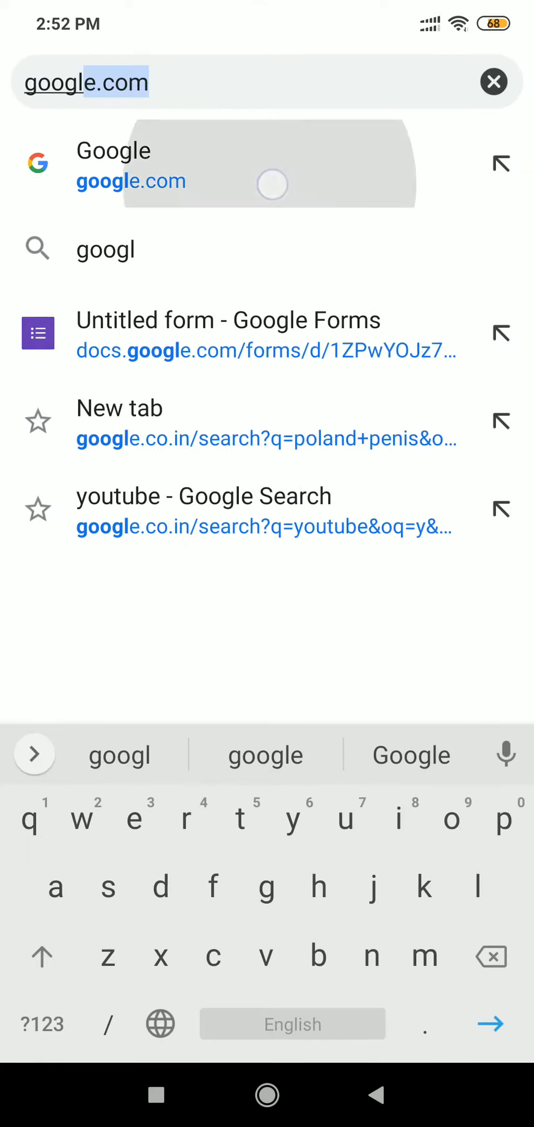
Search Google for 'download subway surfers 2.4.2 mod apk' via google.com
click(265, 182)
click(230, 408)
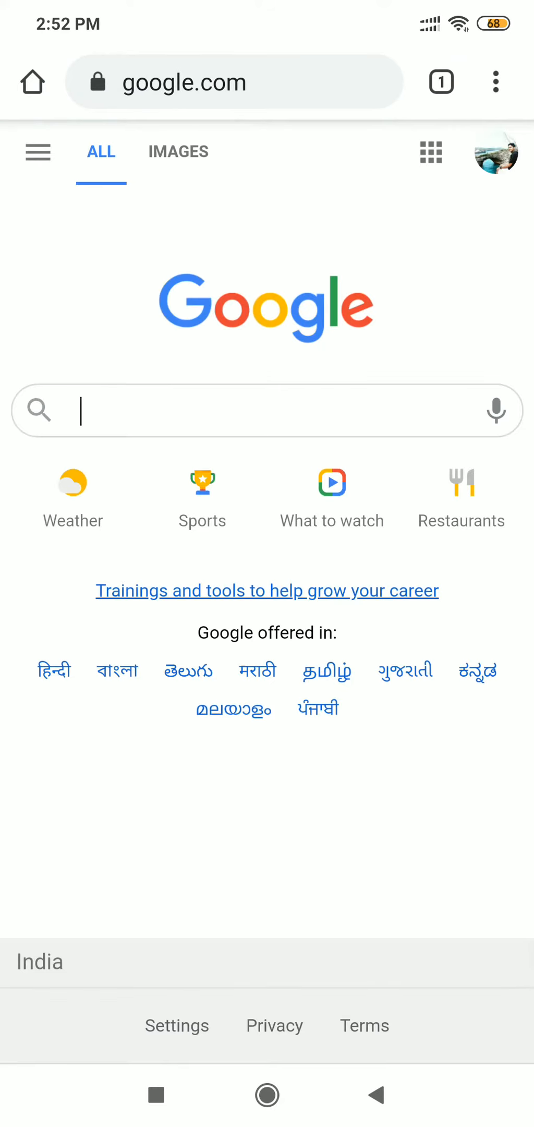
text(downloa)
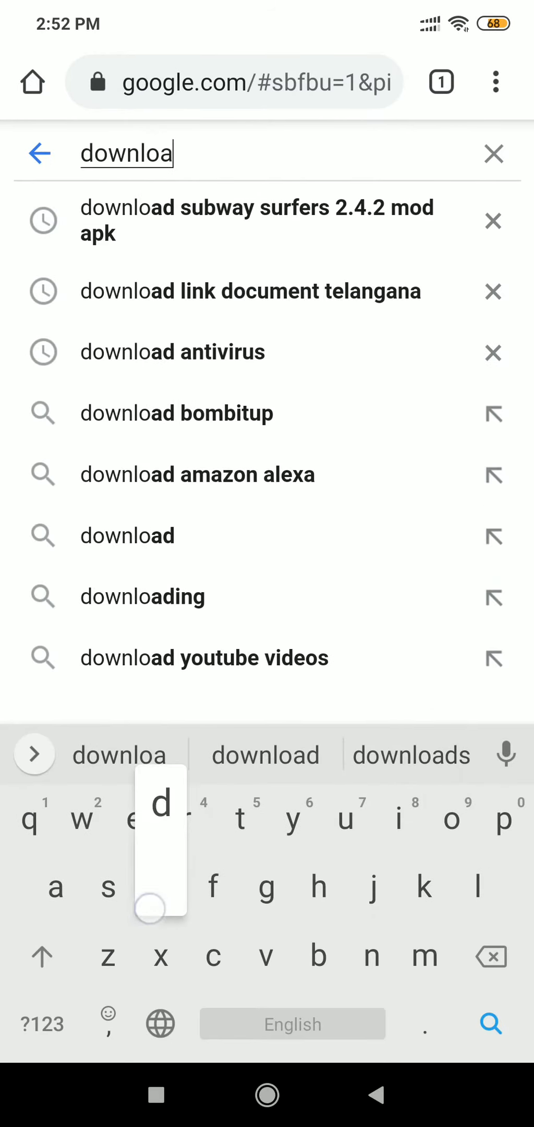
text(d)
click(352, 214)
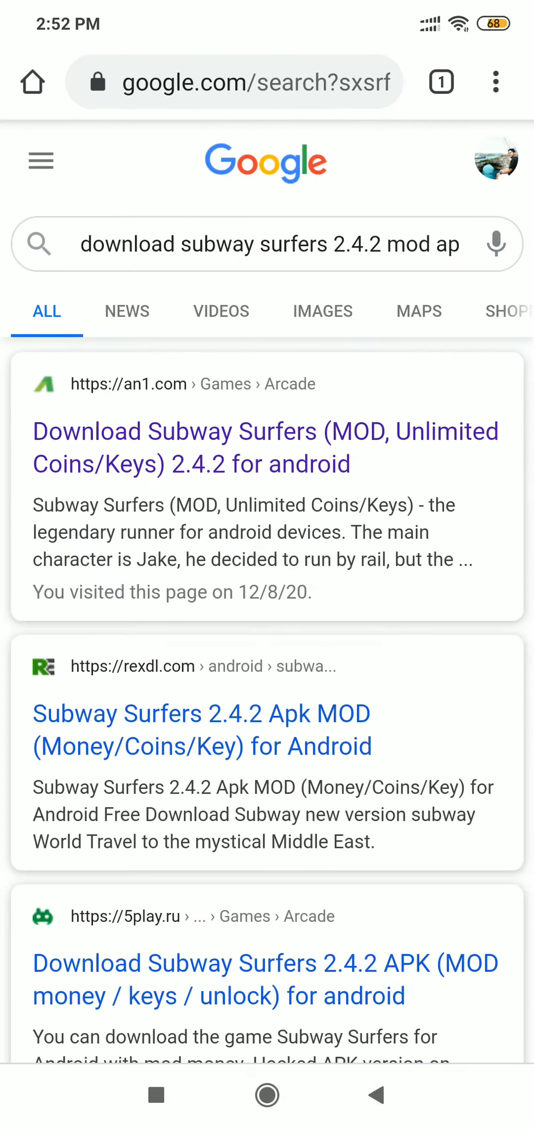
Request the Subway Surfers MOD 2.4.2 download on an1.com, close the ad, and go Home
click(254, 441)
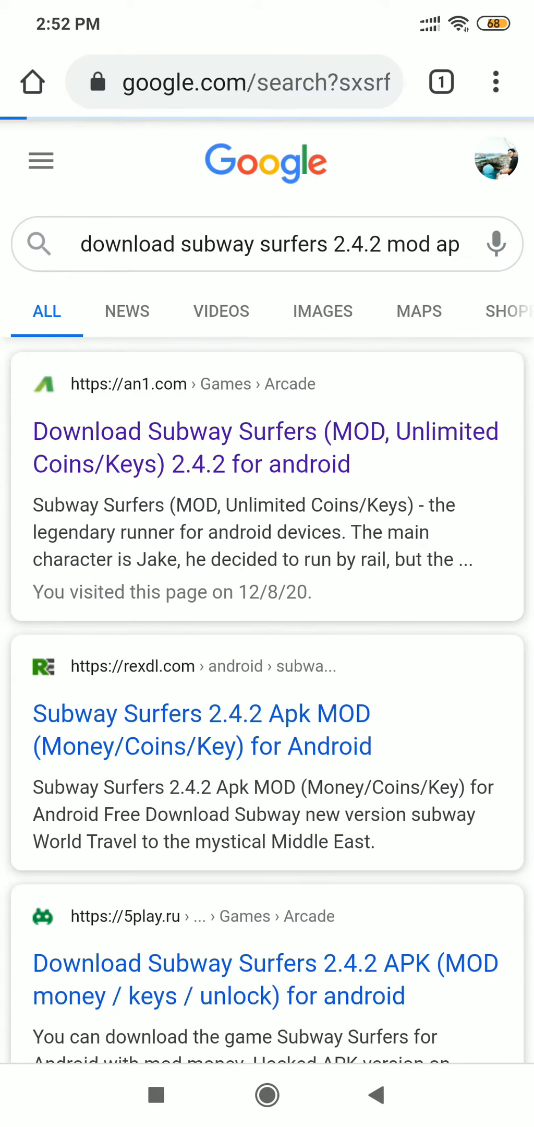
scroll(379, 793, down, 5)
scroll(330, 845, down, 5)
scroll(330, 860, down, 5)
scroll(330, 861, down, 6)
scroll(301, 731, up, 2)
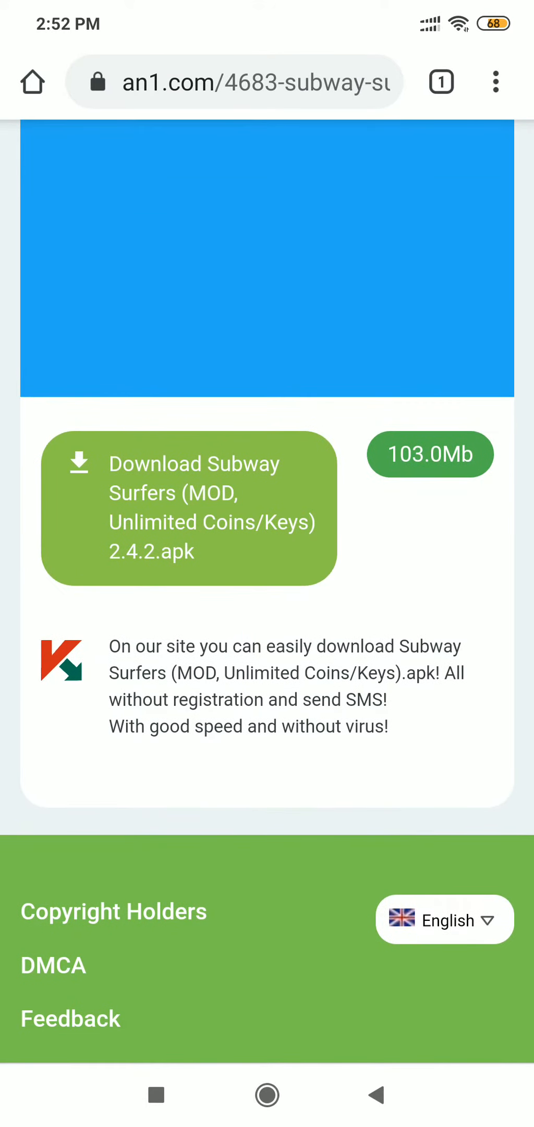
click(262, 495)
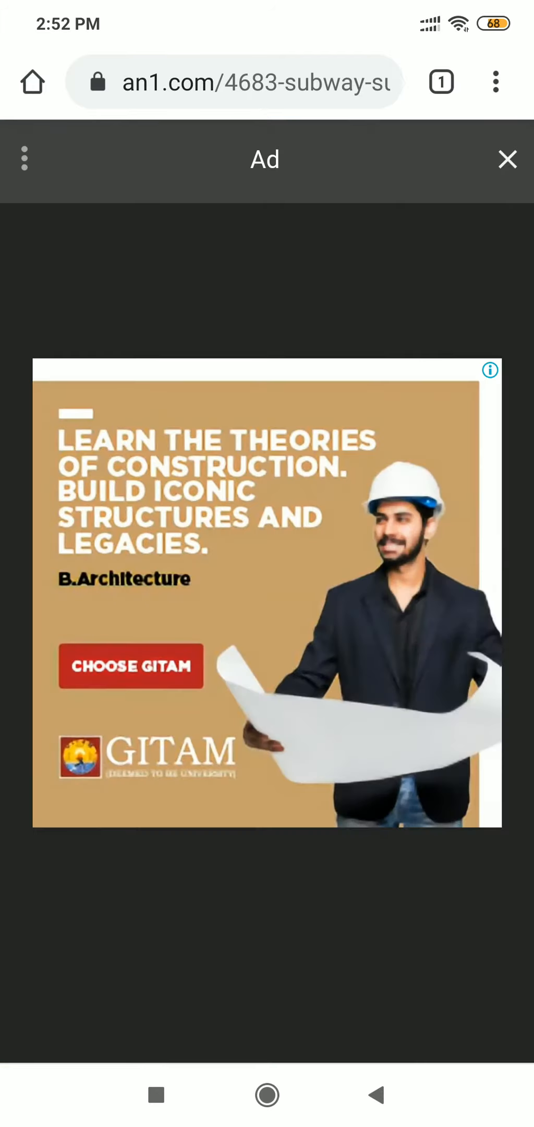
click(507, 159)
scroll(352, 563, down, 5)
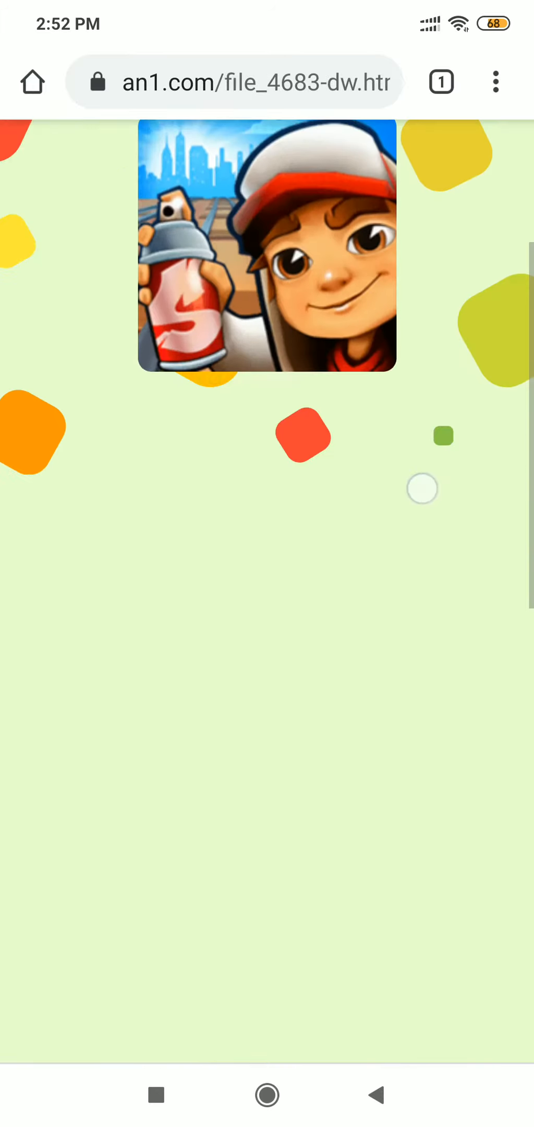
scroll(352, 564, down, 5)
scroll(352, 564, down, 5)
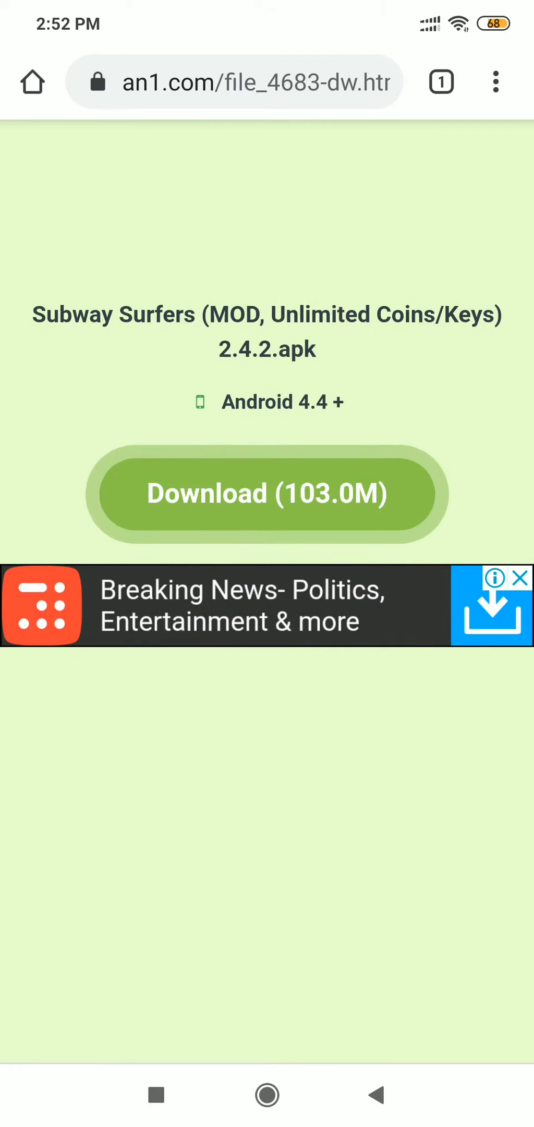
click(267, 1095)
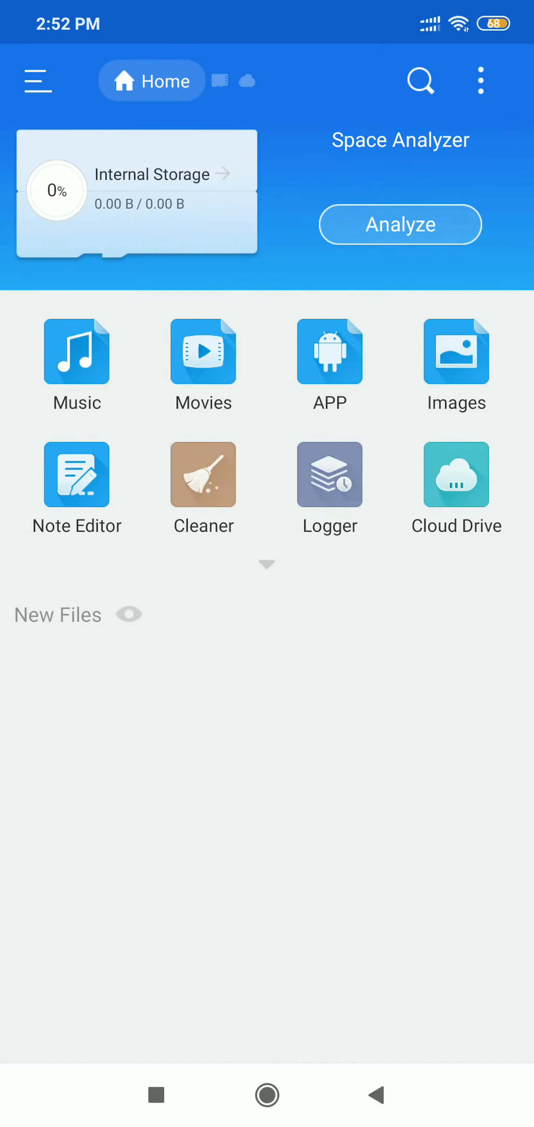
Browse Internal Storage to reach the downloaded Subway Surfers APK
click(137, 189)
scroll(267, 616, down, 10)
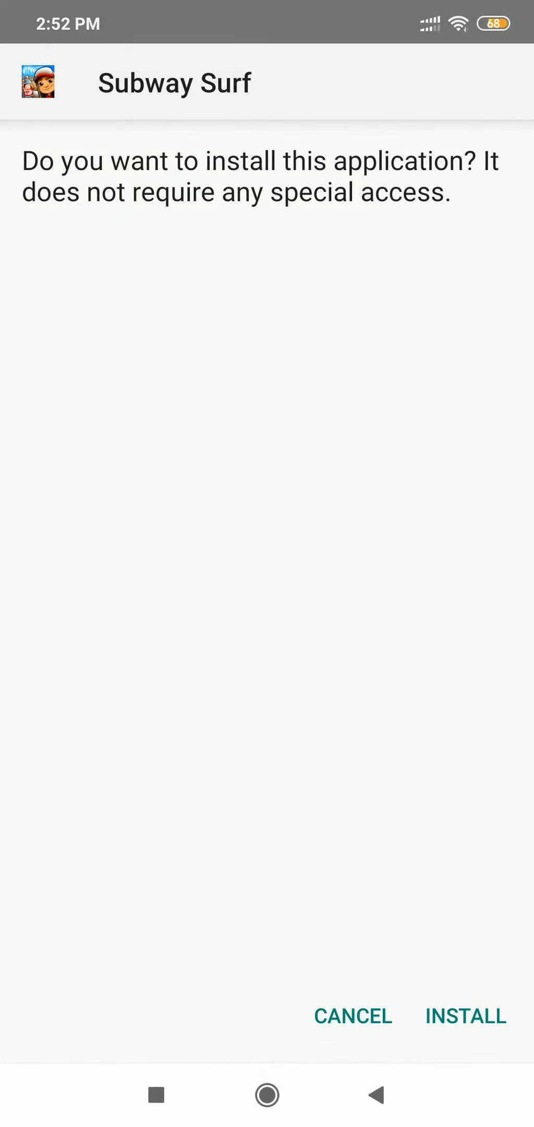
Confirm INSTALL so Android begins installing Subway Surfers
click(465, 1015)
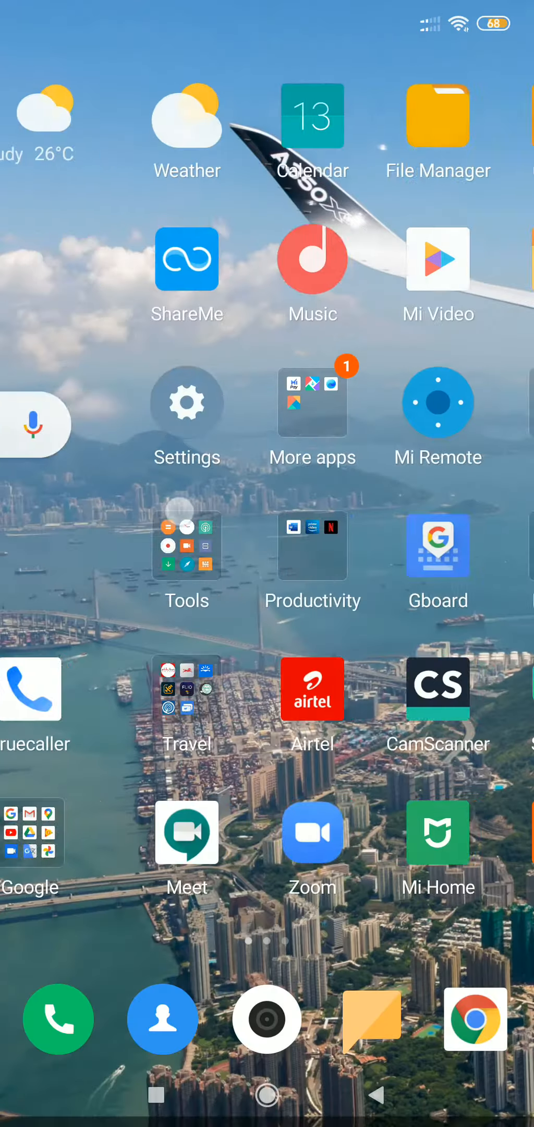
Browse the home screen pages and notification shade looking for the Subway Surfers icon
drag(397, 564, 132, 563)
drag(177, 572, 325, 577)
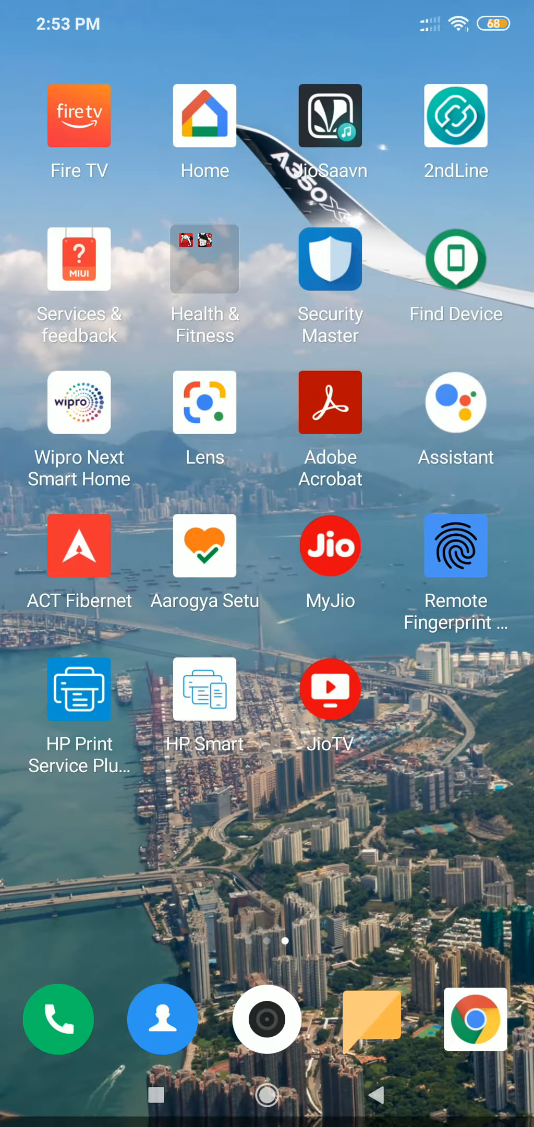
drag(132, 573, 396, 572)
drag(352, 572, 221, 572)
drag(397, 573, 132, 572)
drag(264, 9, 264, 616)
drag(265, 881, 265, 264)
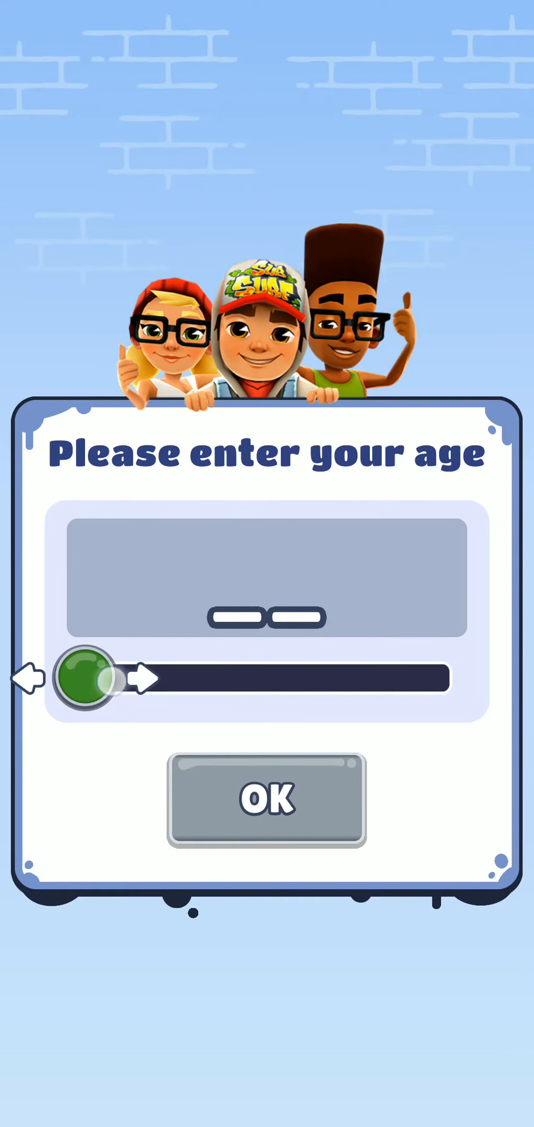
Set age 17 and accept the data-handling and ad-experience prompts
mouse_move(86, 677)
mouse_down()
mouse_move(199, 678)
mouse_move(173, 678)
mouse_up()
click(267, 799)
click(267, 825)
click(268, 860)
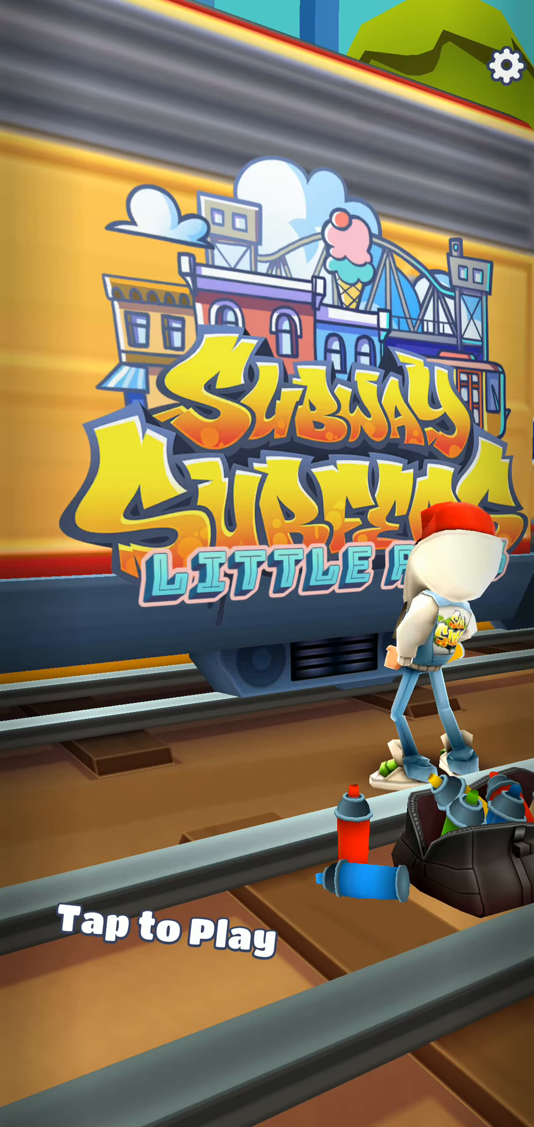
Start a run, jump over three striped barriers, then pause
click(267, 704)
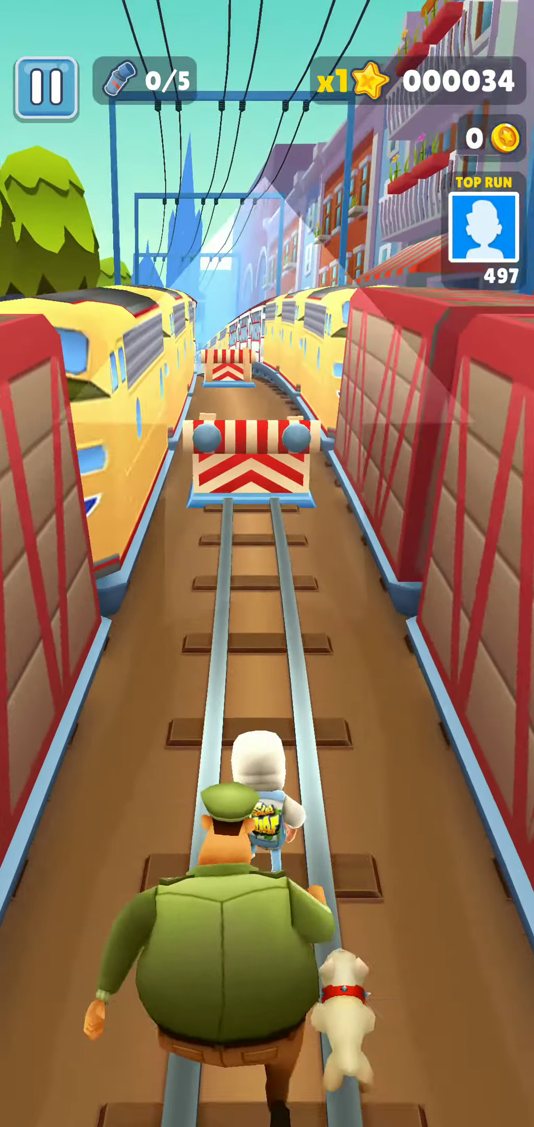
drag(267, 793, 267, 528)
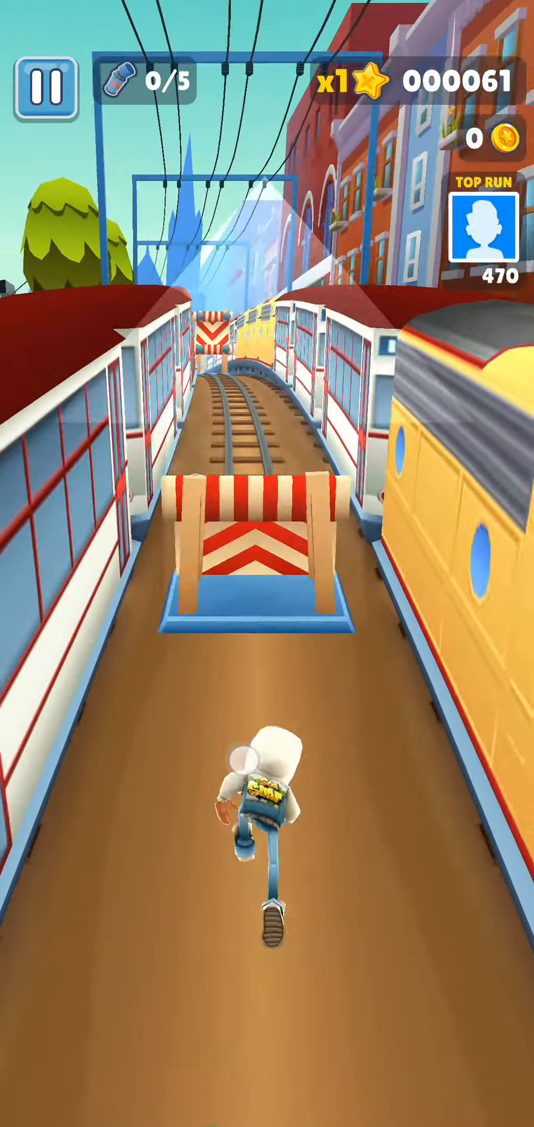
drag(267, 793, 267, 528)
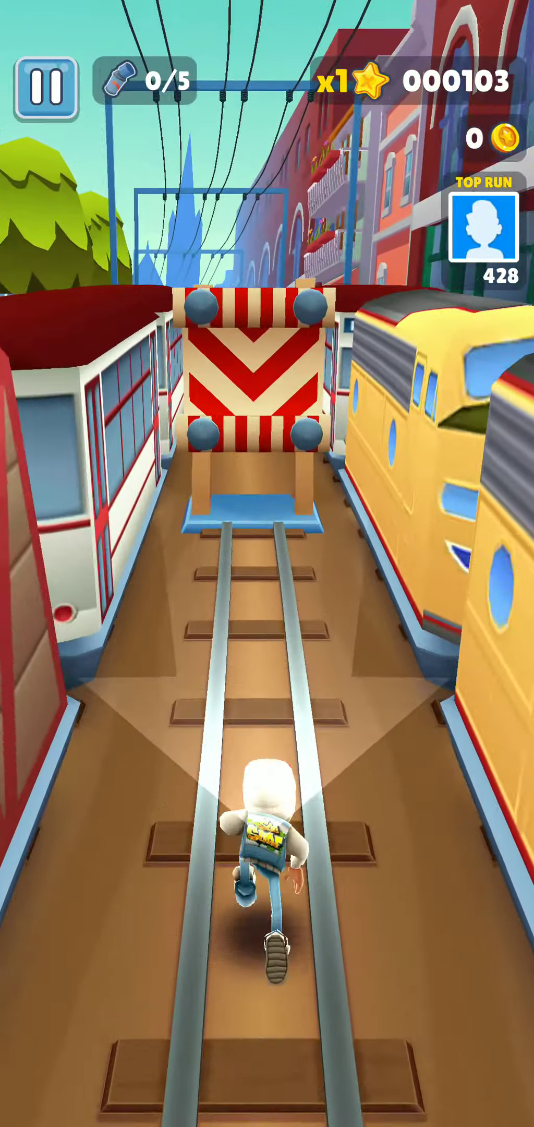
drag(267, 792, 268, 528)
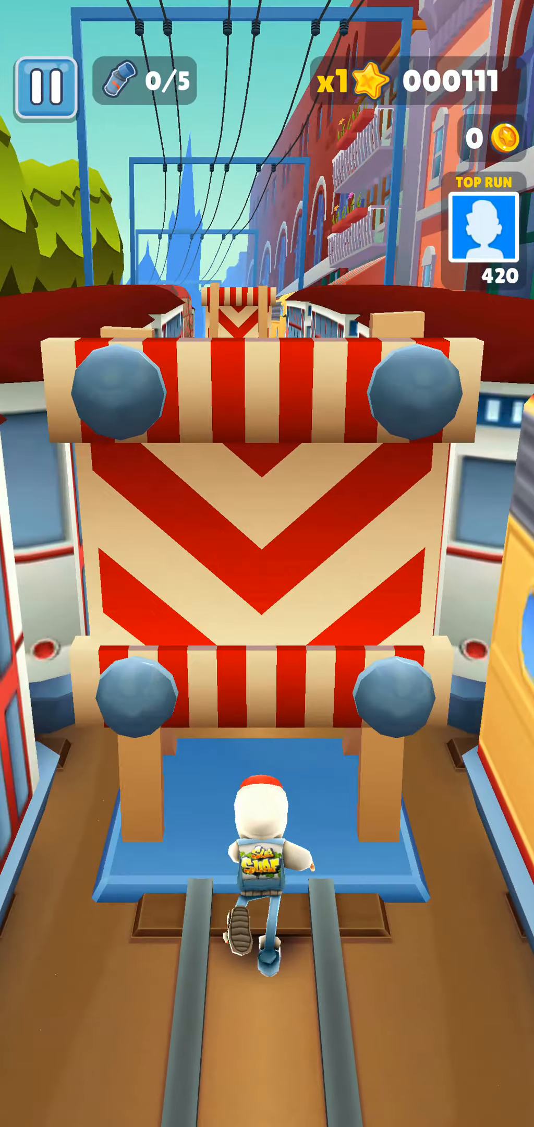
click(46, 83)
Quit the run, backing out twice before confirming Leave
click(140, 1067)
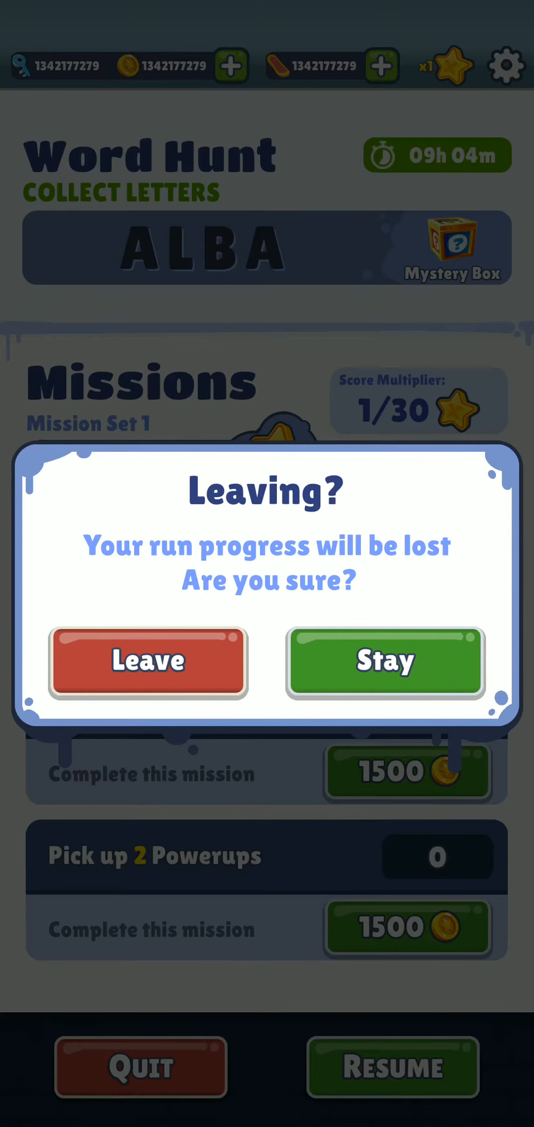
click(385, 661)
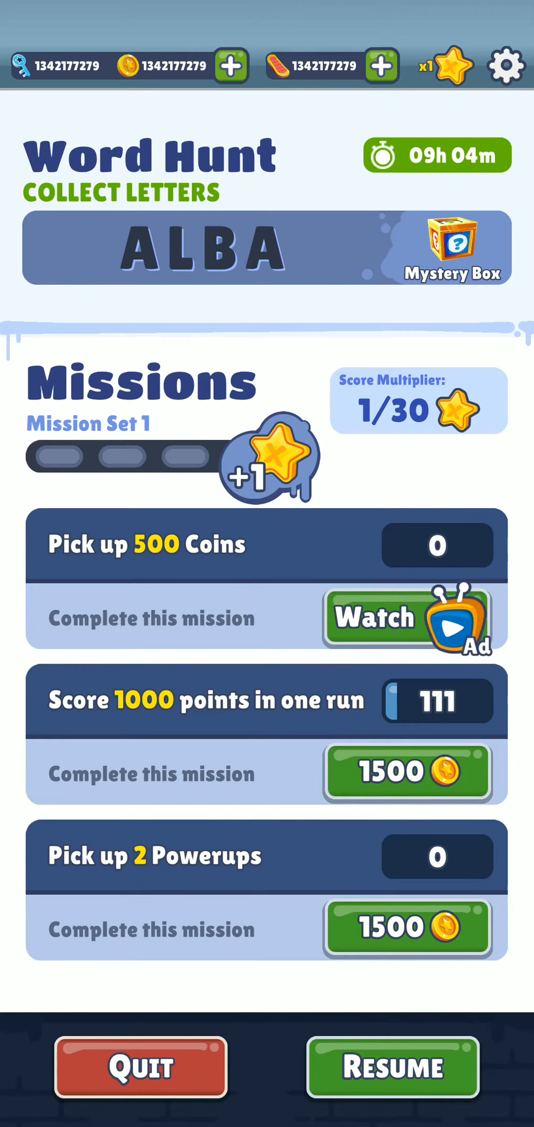
click(121, 1055)
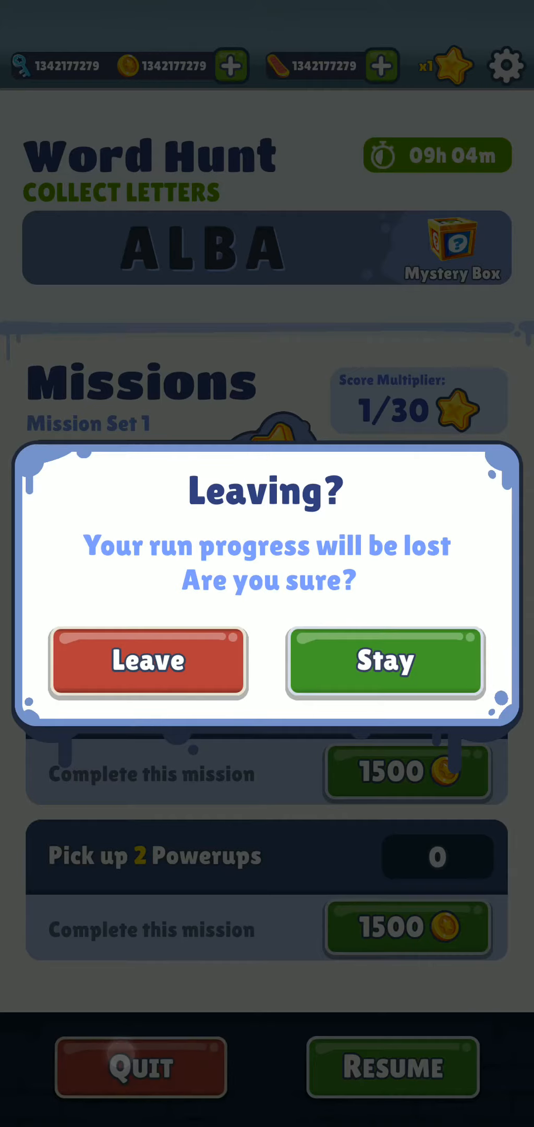
click(385, 662)
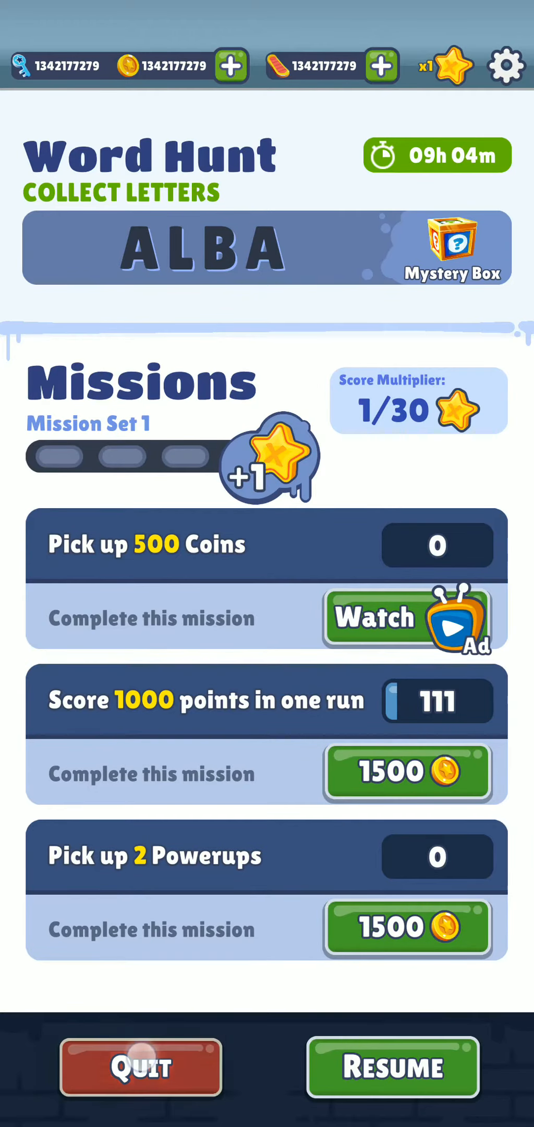
click(141, 1065)
click(146, 669)
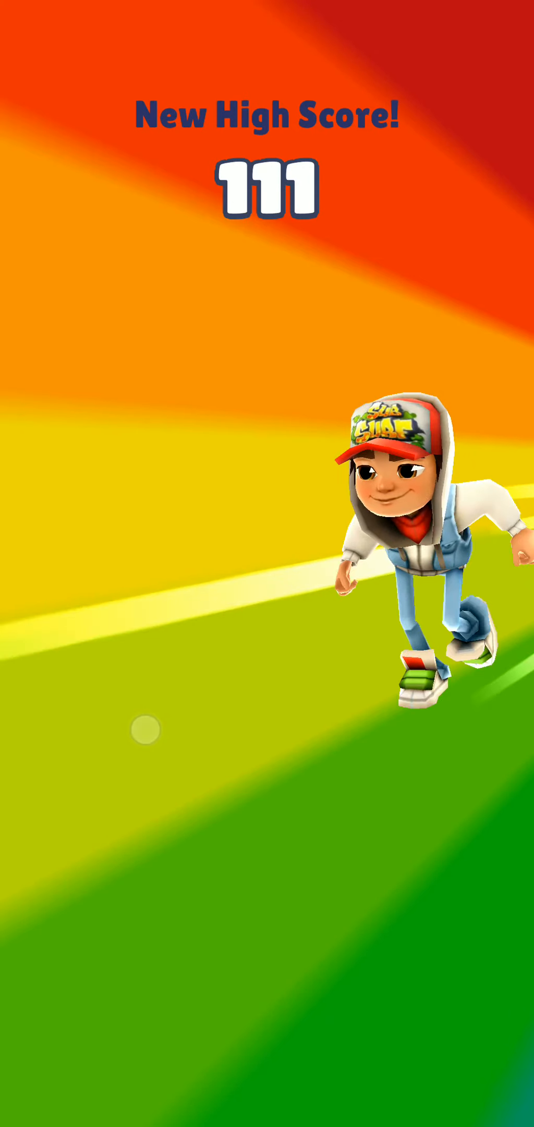
Dismiss the new high score of 111, check Friends and Top Run leaderboards, return to start
click(151, 684)
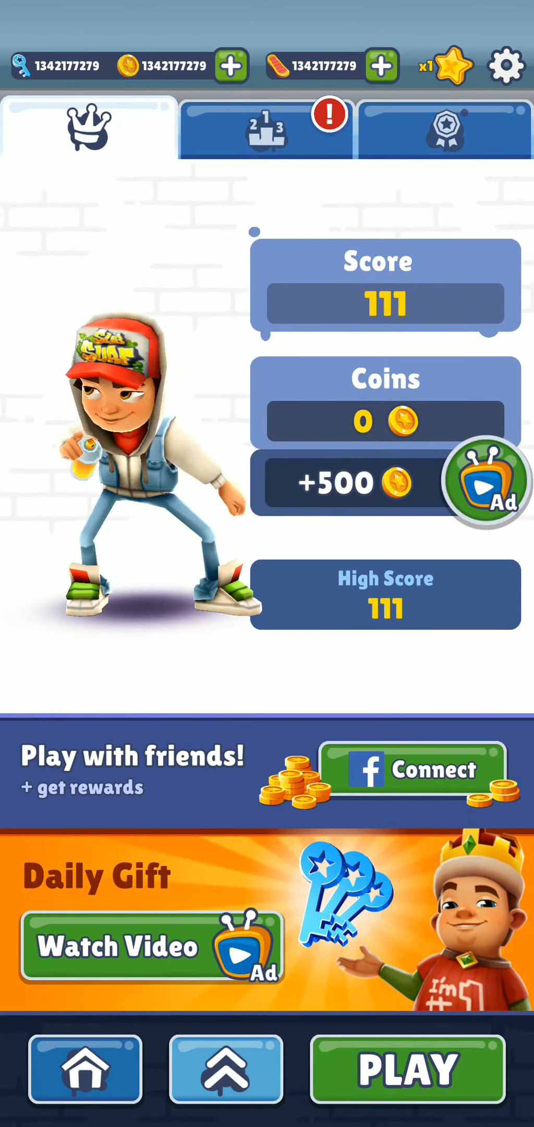
click(266, 128)
click(446, 128)
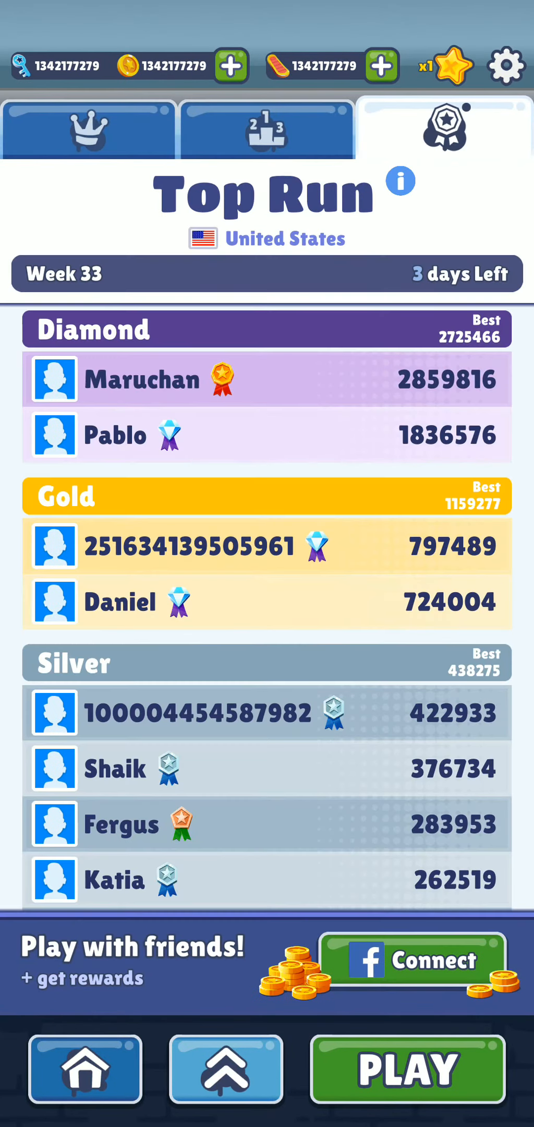
click(408, 1070)
Start a new run, pause and resume, then jump three striped barriers
click(267, 792)
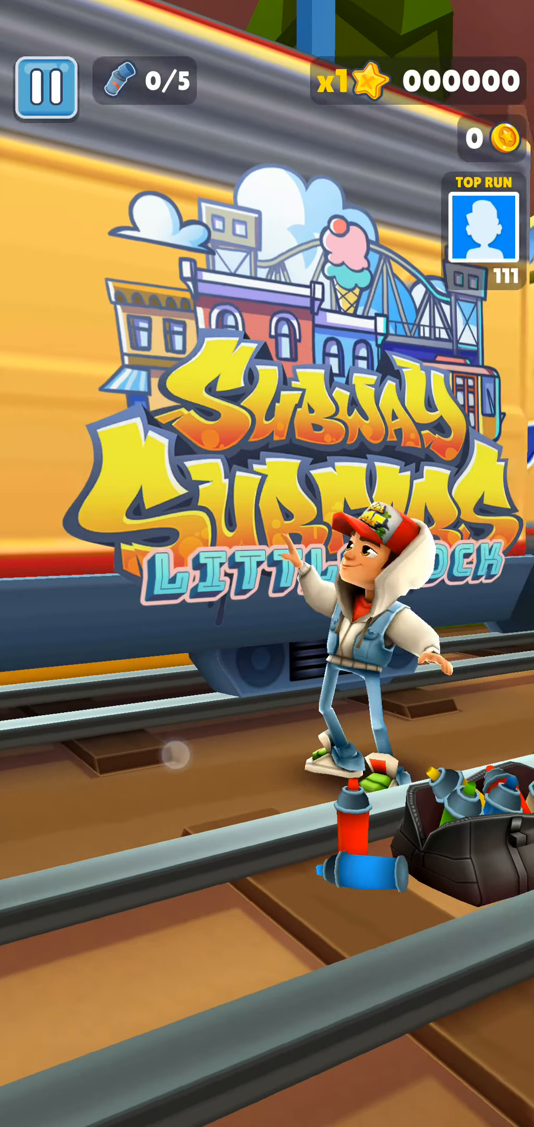
click(46, 85)
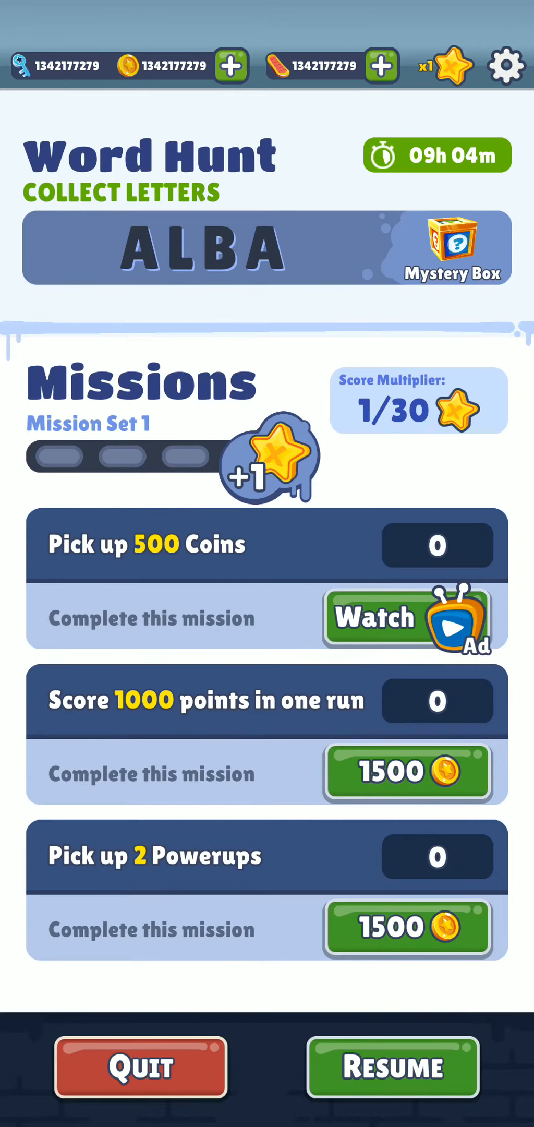
click(393, 1066)
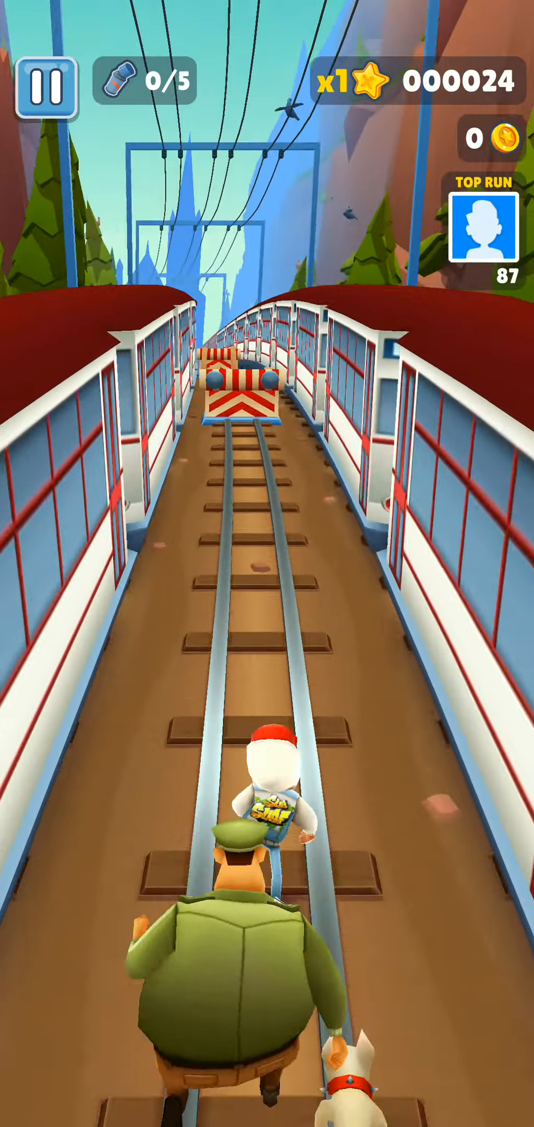
drag(267, 793, 267, 529)
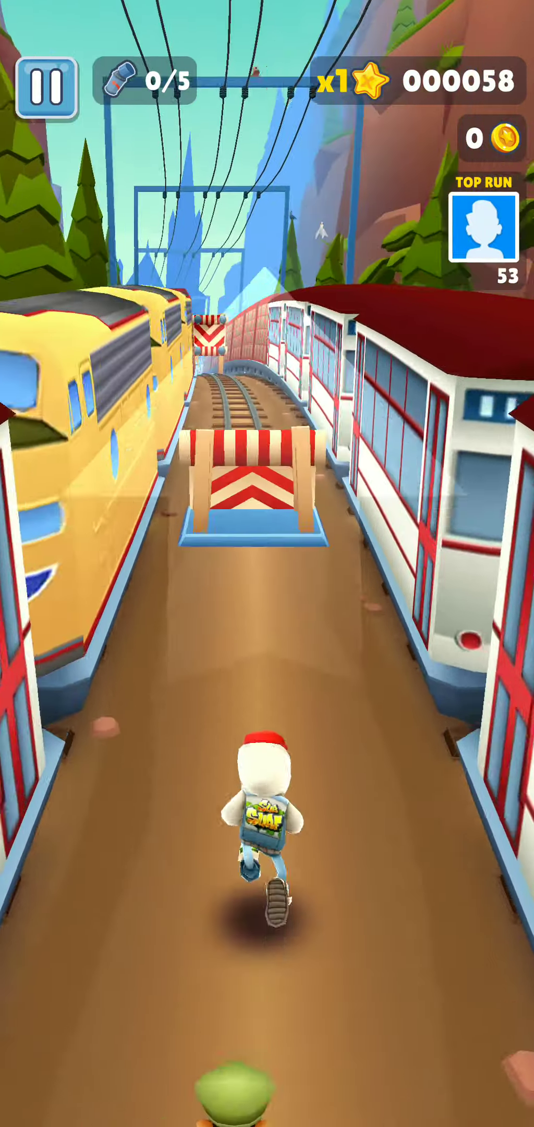
drag(267, 792, 267, 528)
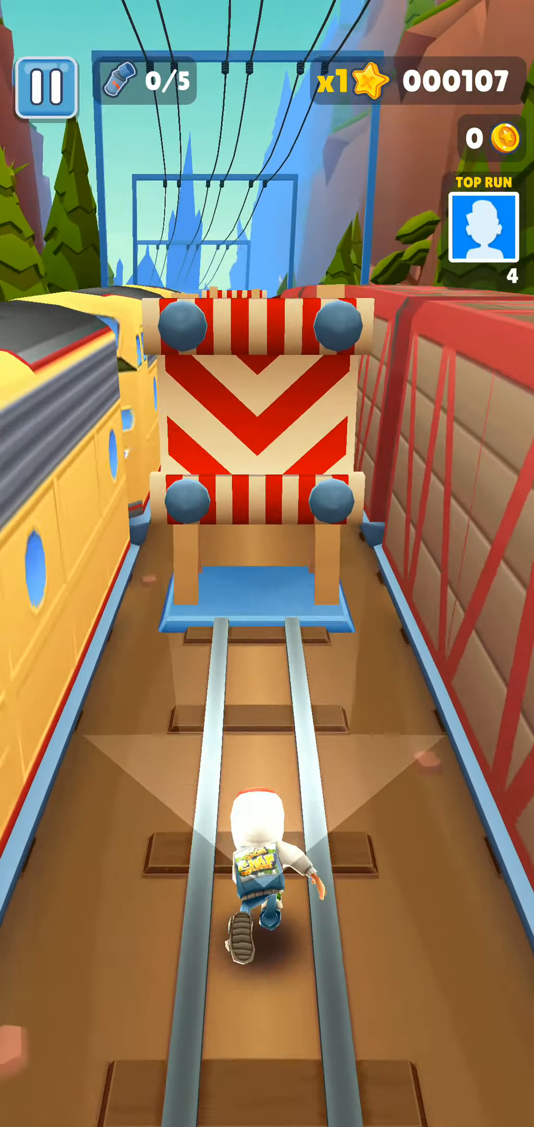
drag(267, 792, 267, 528)
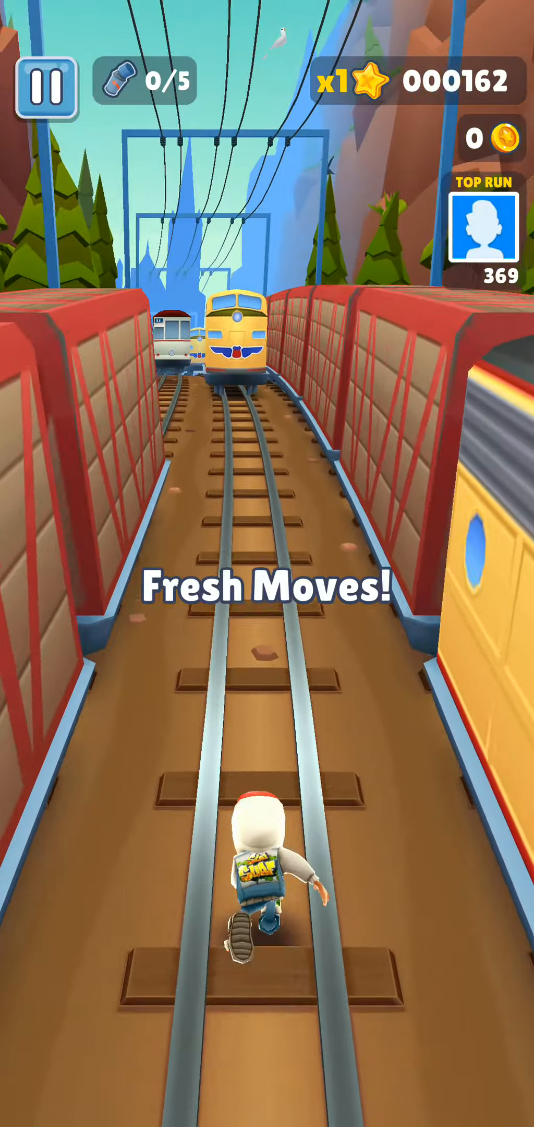
Dodge trains by switching lanes, activate a hoverboard, and roll under an obstacle
drag(353, 792, 132, 793)
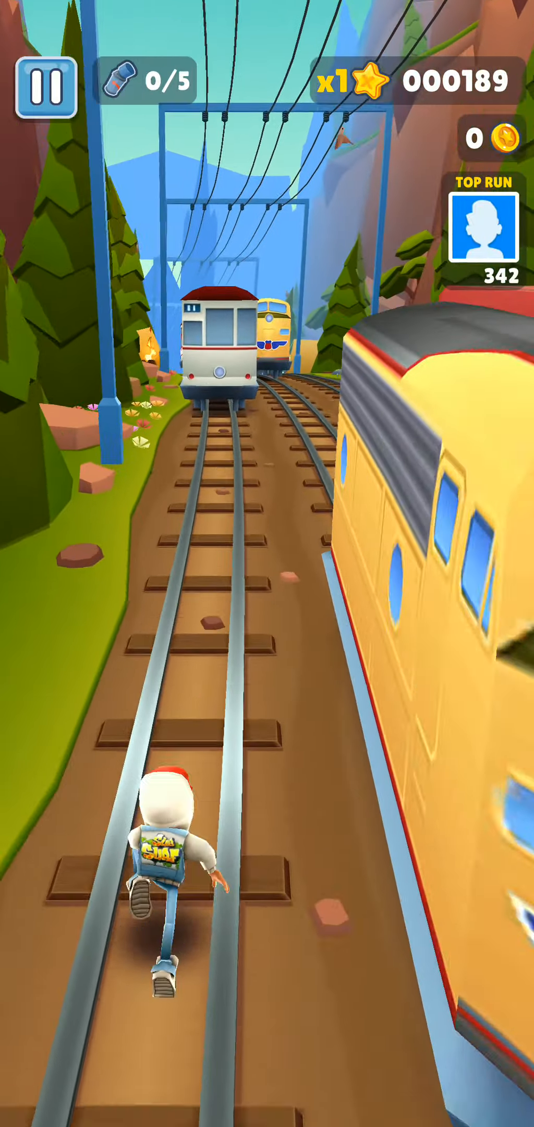
mouse_move(177, 793)
mouse_down()
mouse_move(396, 793)
mouse_move(176, 793)
mouse_up()
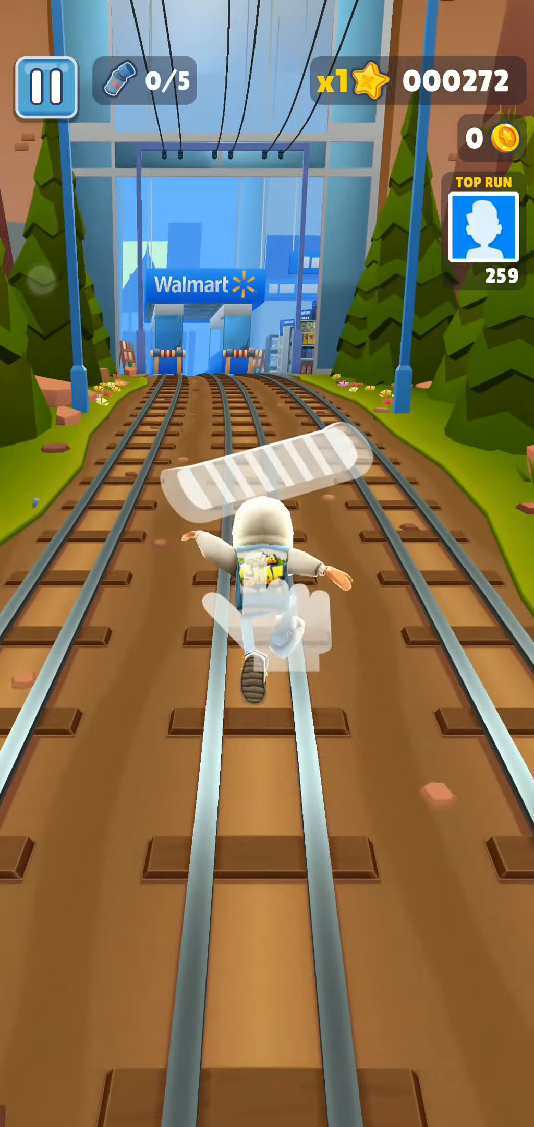
double_click(267, 793)
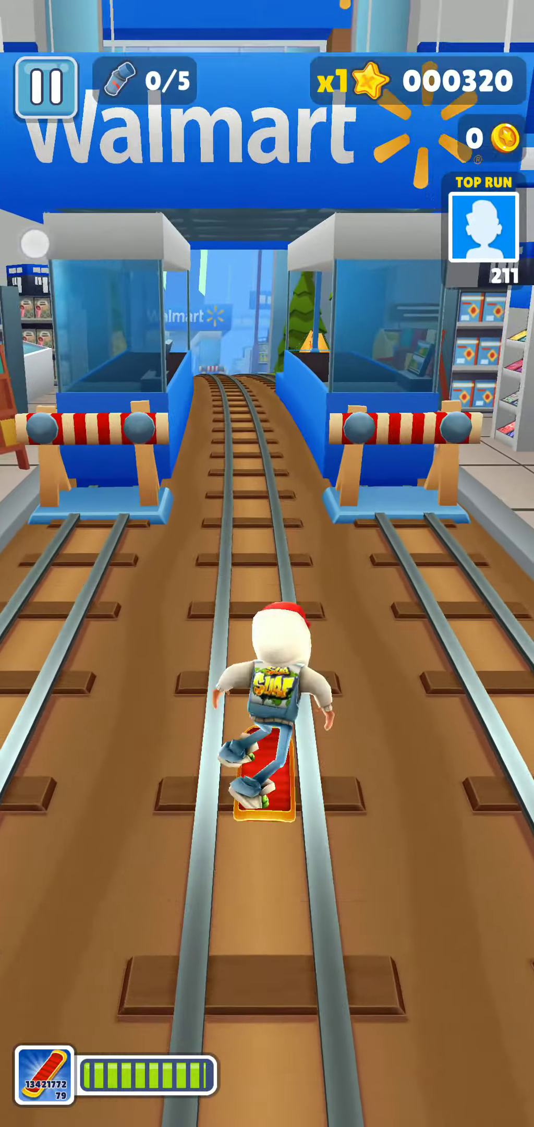
drag(192, 396, 192, 621)
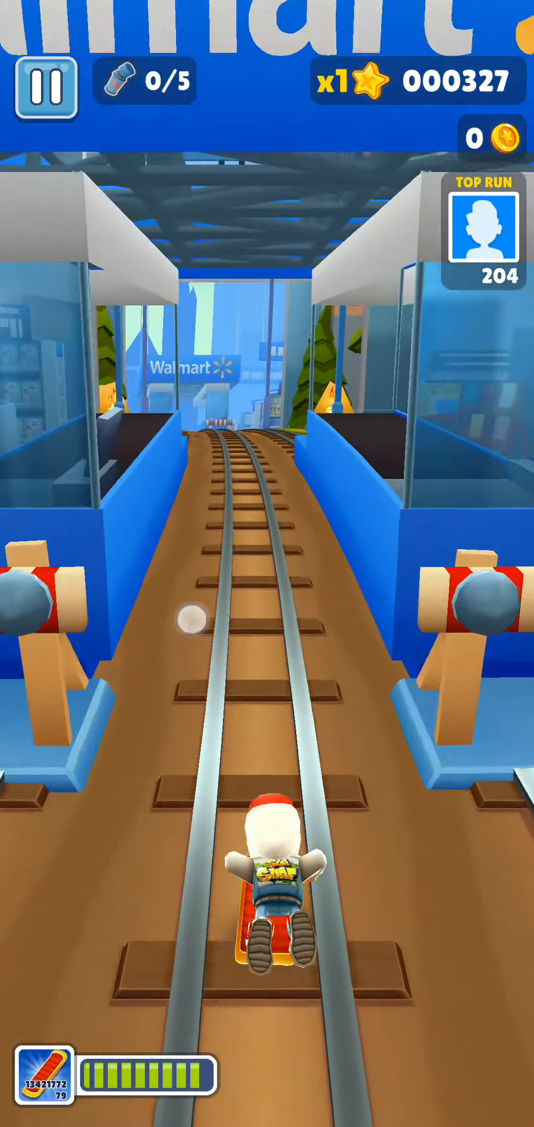